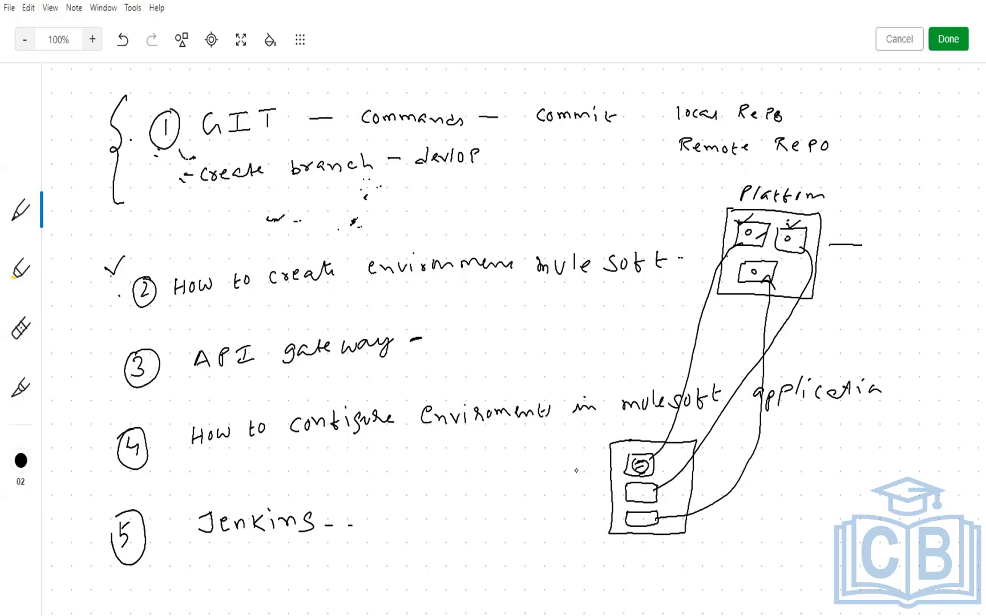
Step: Draw a curly brace beside items 2 and 3 of the handwritten topic list
mouse_move(94, 296)
mouse_down()
mouse_move(86, 377)
mouse_move(109, 290)
mouse_up()
Step: Switch to Chrome and open the Anypoint Platform home page at anypoint.mulesoft.com/home/
mouse_move(438, 615)
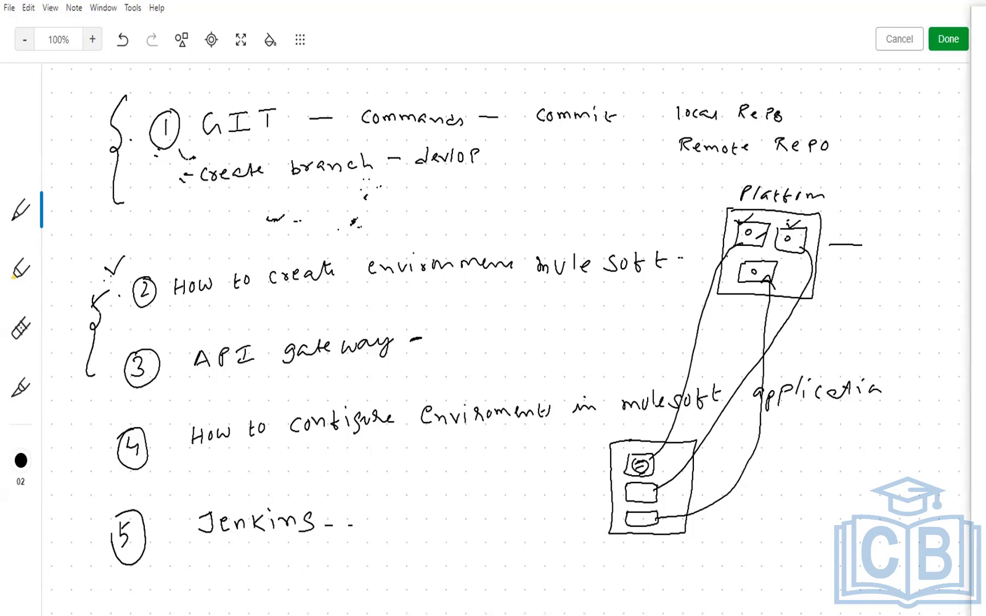
key(alt+Tab)
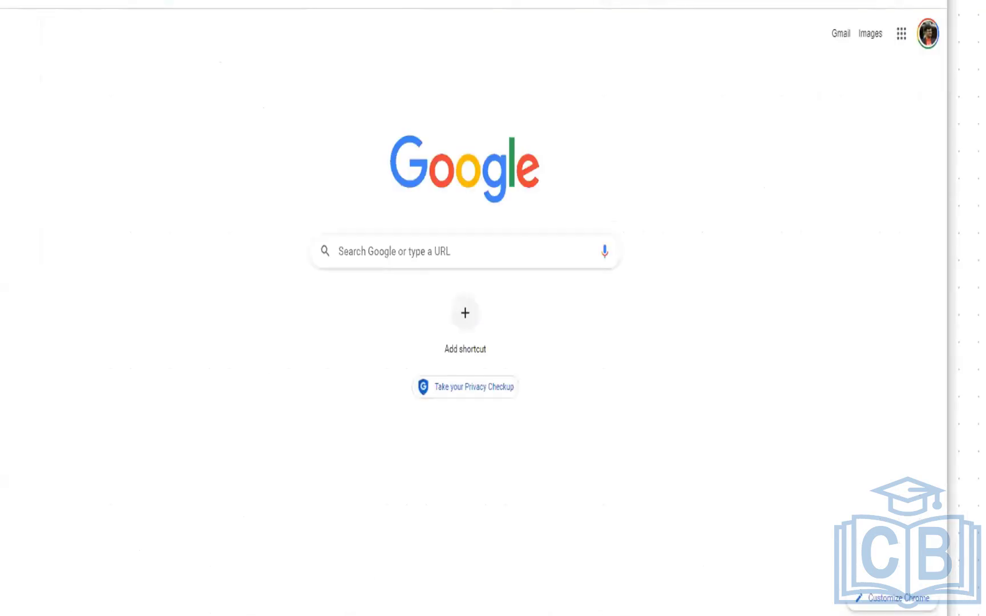
key(super+Up)
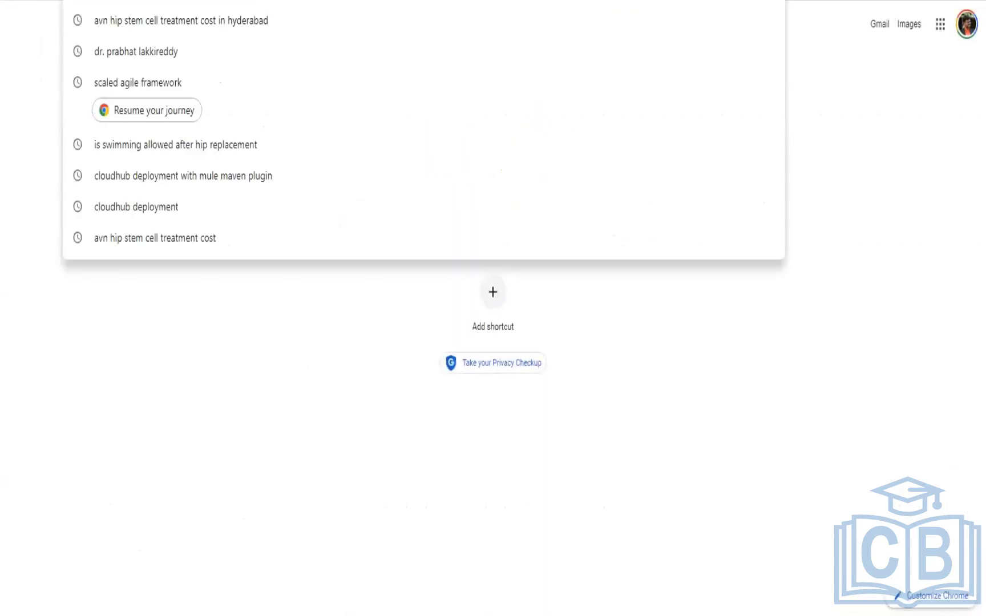
text(any)
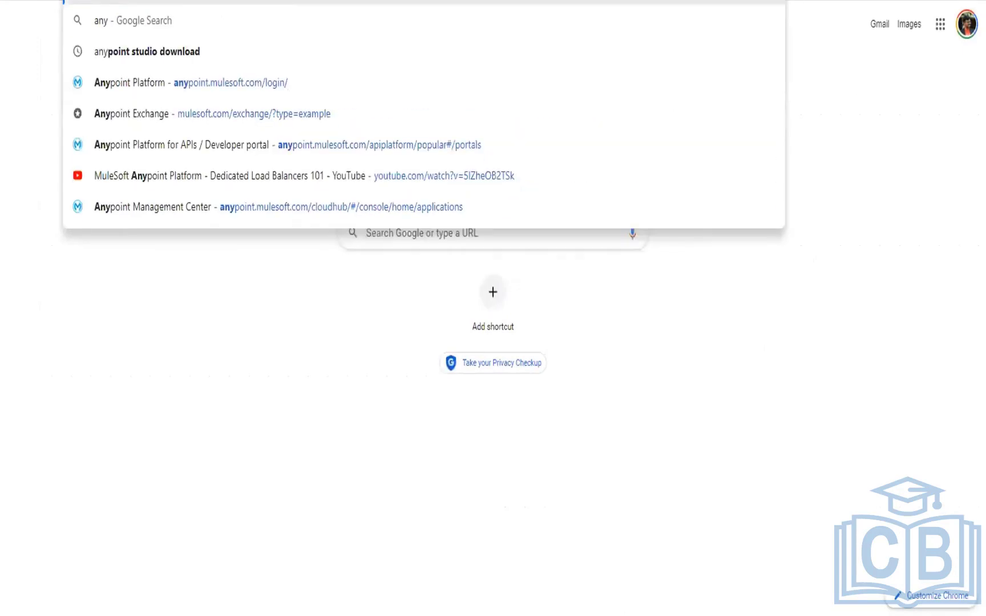
text(point.mulesoft.com/home/)
key(Return)
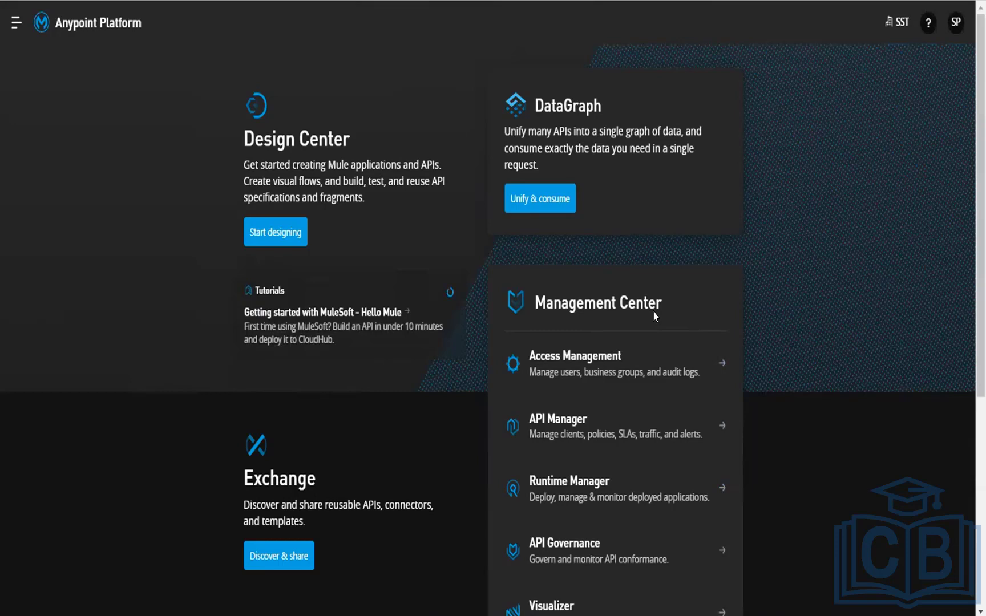
Step: In Access Management's Environments, create an environment named prod with the type Sandbox
click(575, 374)
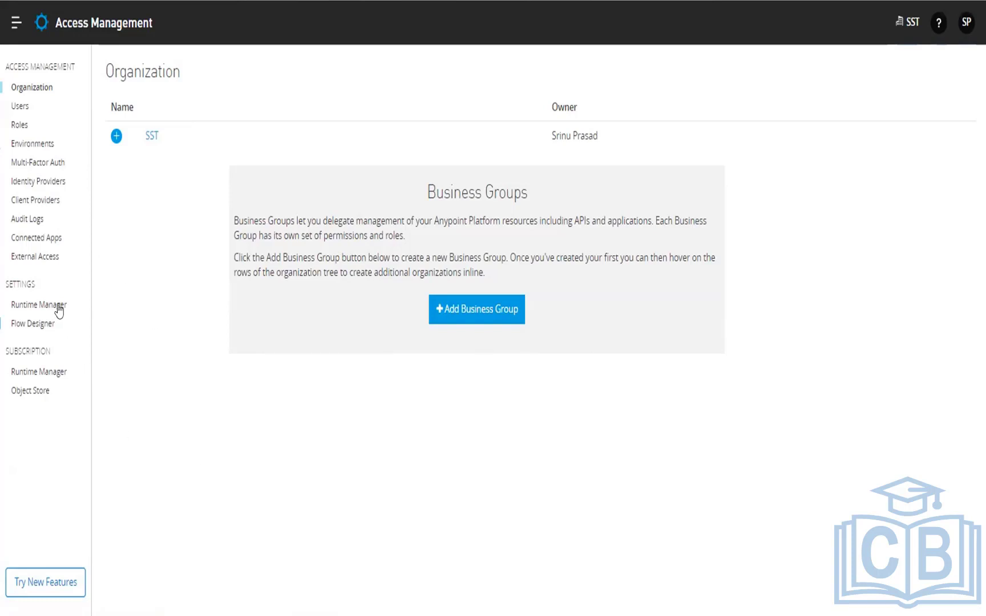
click(30, 149)
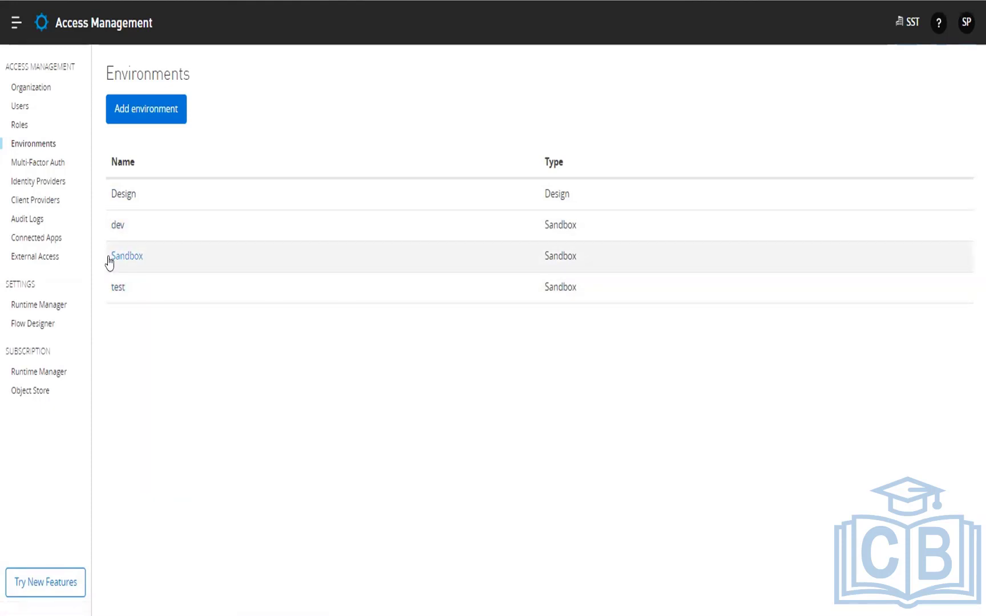
click(142, 114)
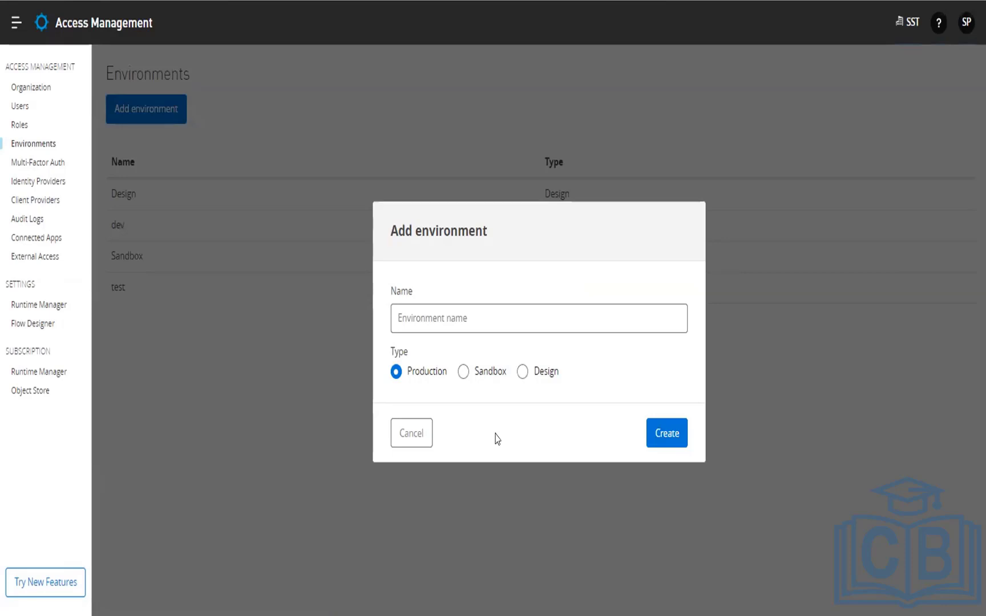
click(464, 371)
click(511, 317)
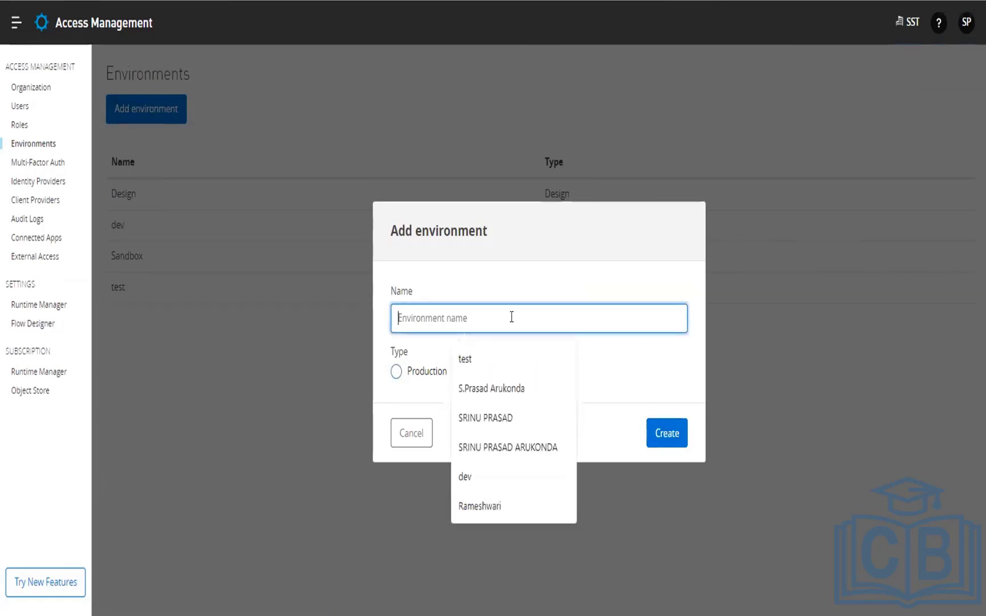
text(produc)
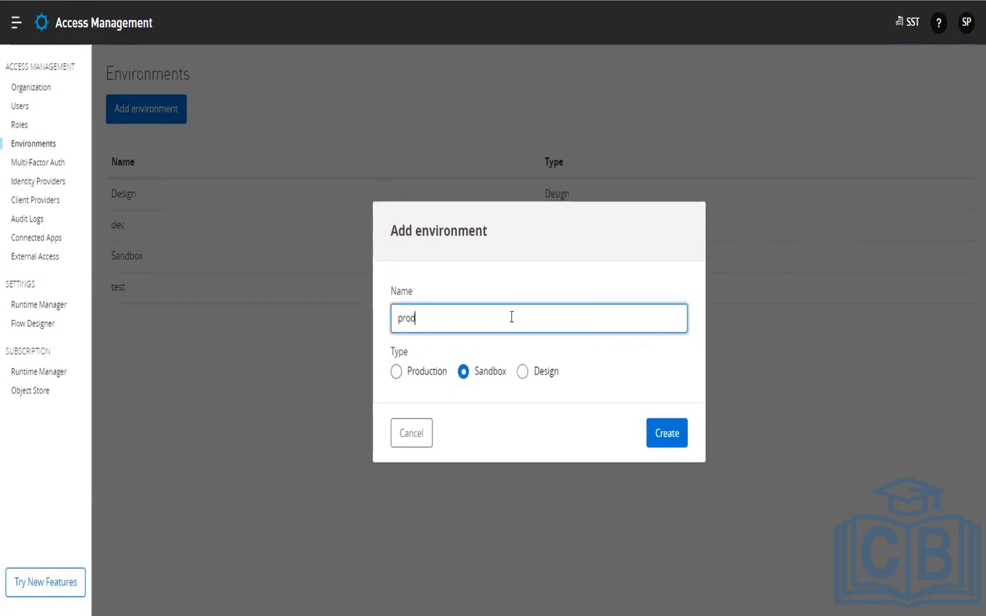
text(tio)
key(BackSpace)
key(BackSpace)
text(ion)
key(BackSpace)
key(BackSpace)
key(BackSpace)
key(BackSpace)
key(BackSpace)
key(BackSpace)
click(651, 435)
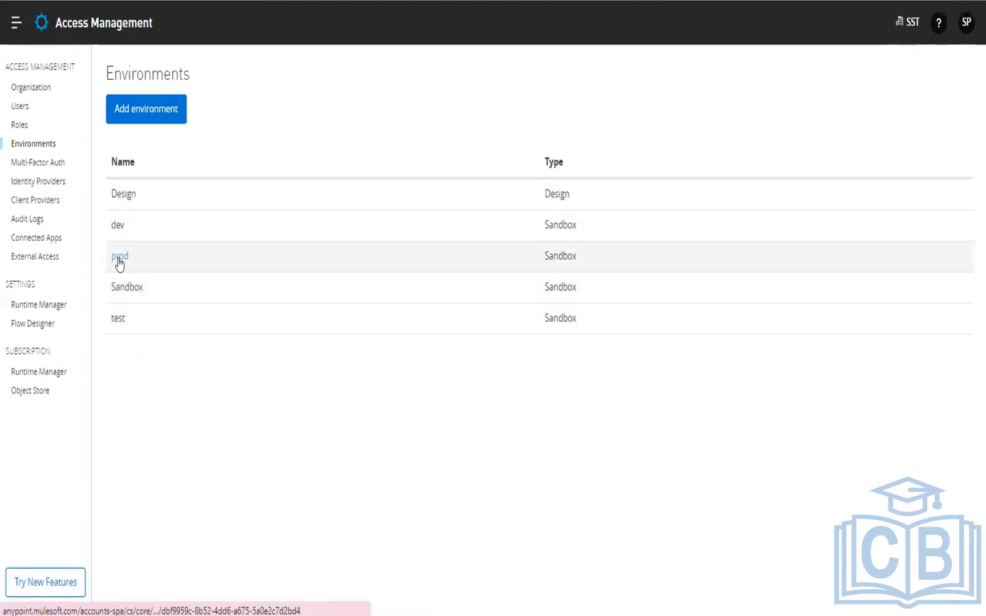
Step: Inspect the prod environment's Client ID and Client Secret fields, and close its details without updating
click(120, 261)
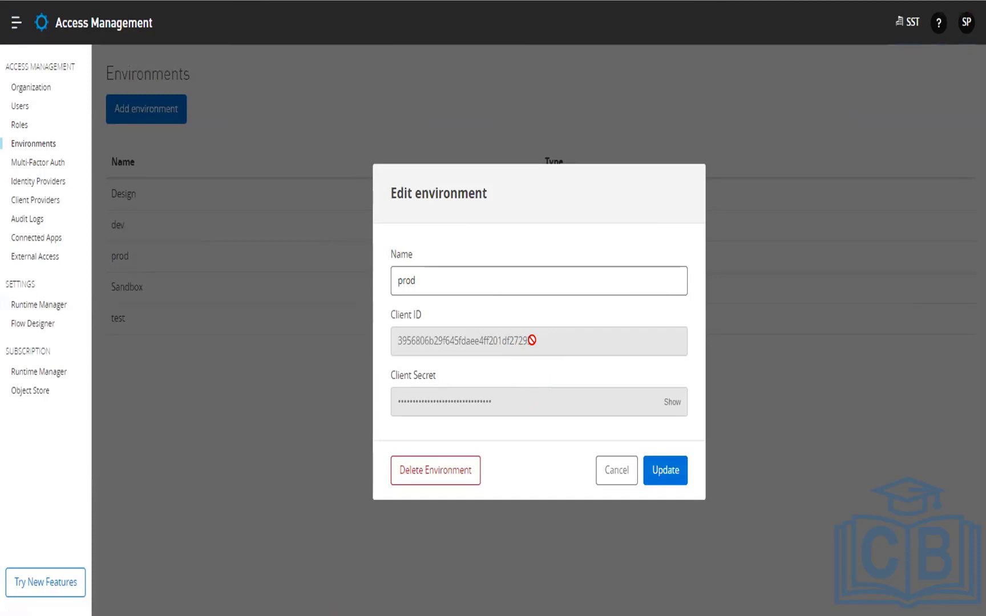
drag(551, 337, 387, 348)
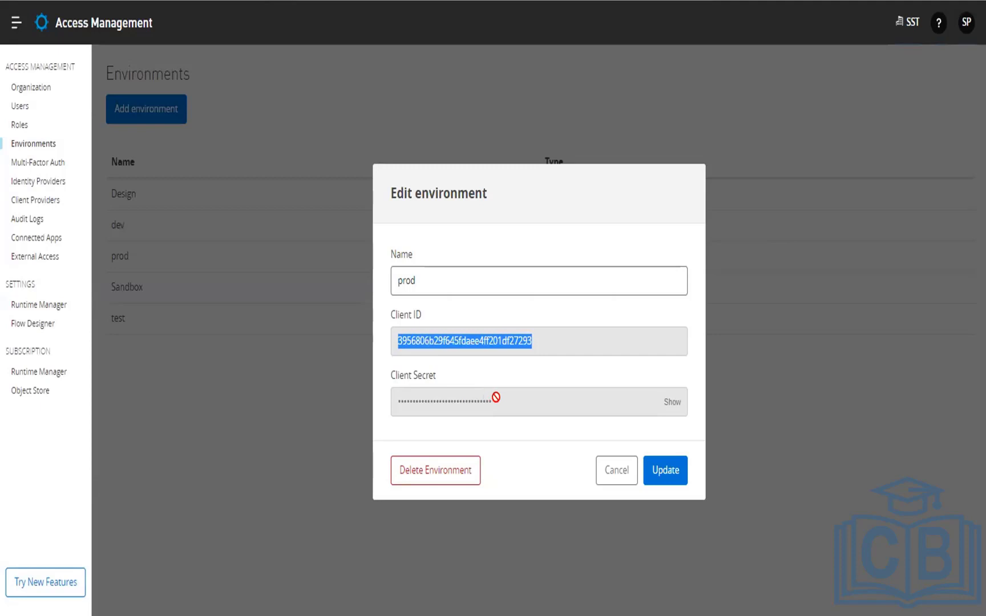
drag(472, 403, 393, 414)
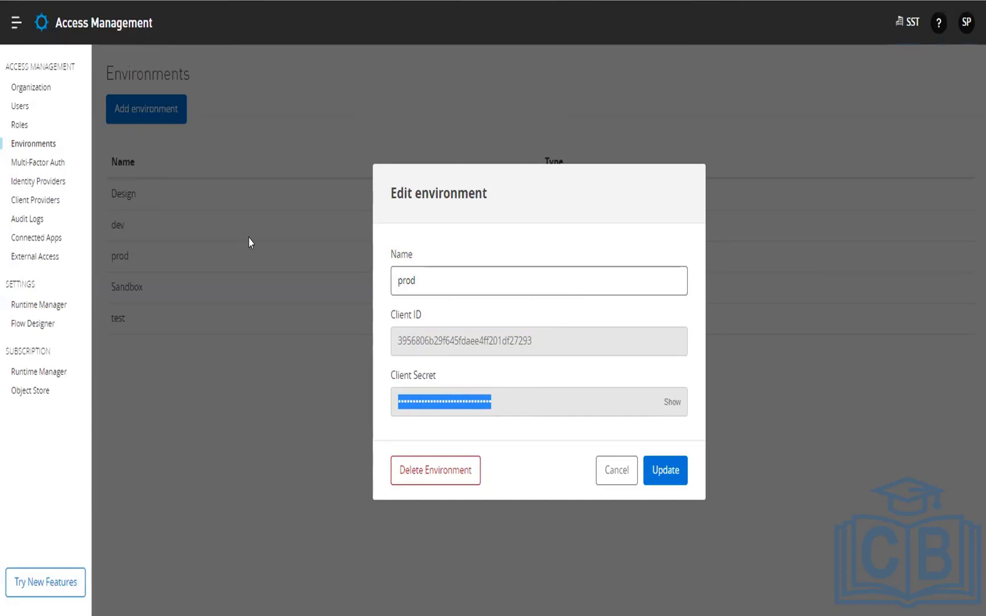
click(627, 476)
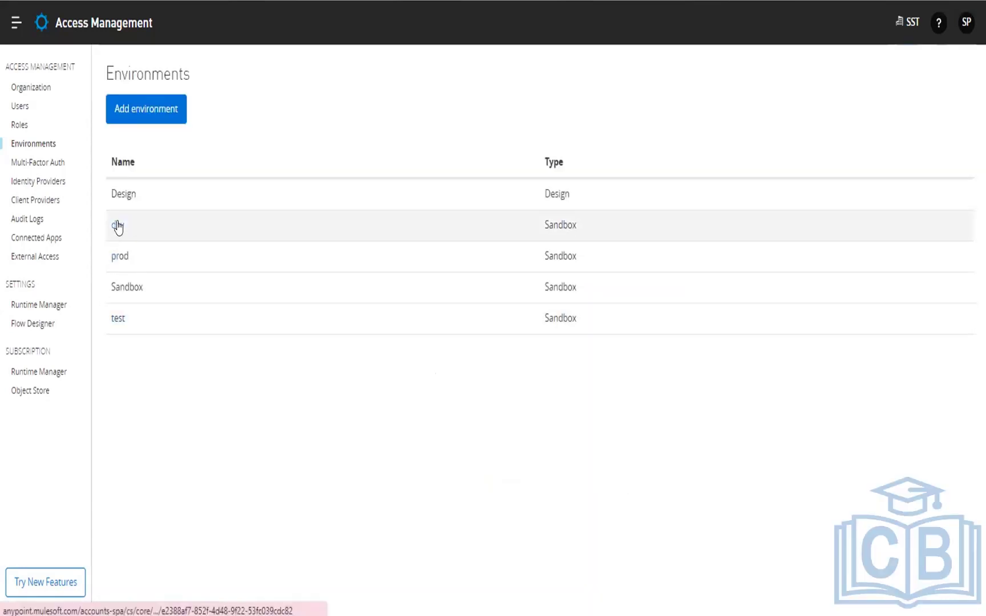
Step: Inspect the dev environment's Client ID and Client Secret fields, and close its details without updating
click(118, 226)
drag(543, 331, 381, 339)
click(508, 398)
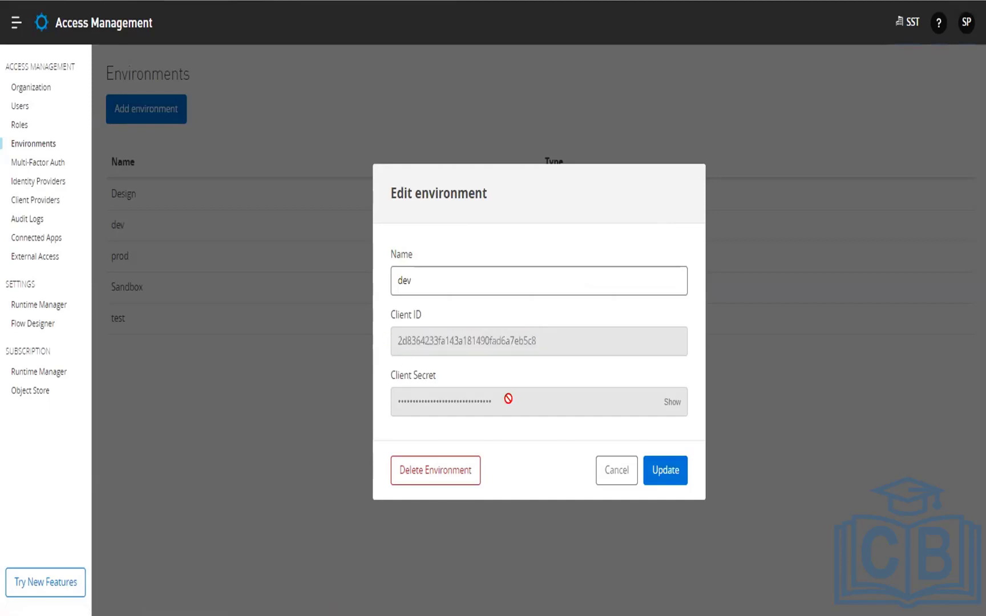
drag(508, 399, 400, 422)
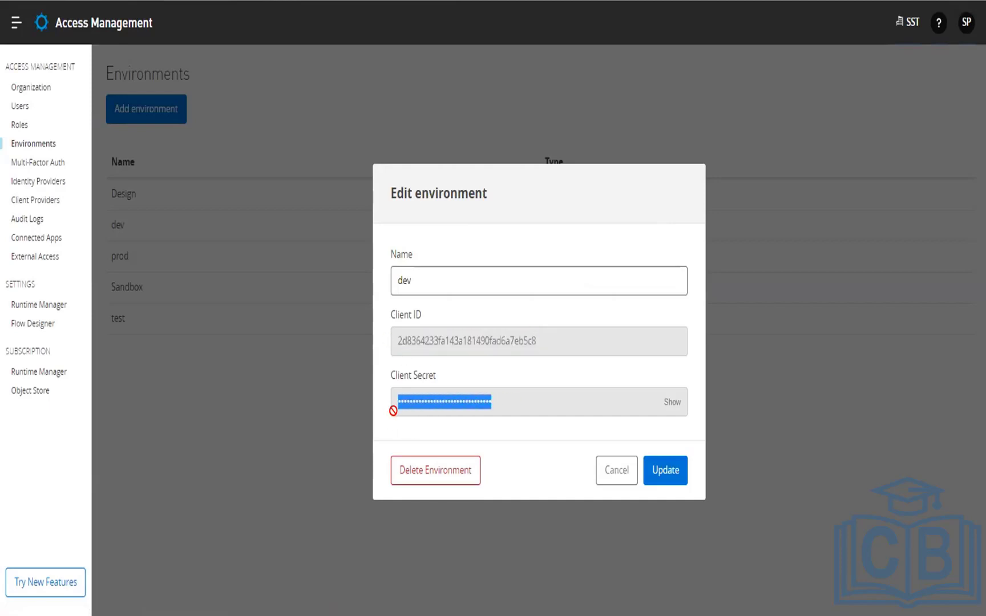
click(611, 470)
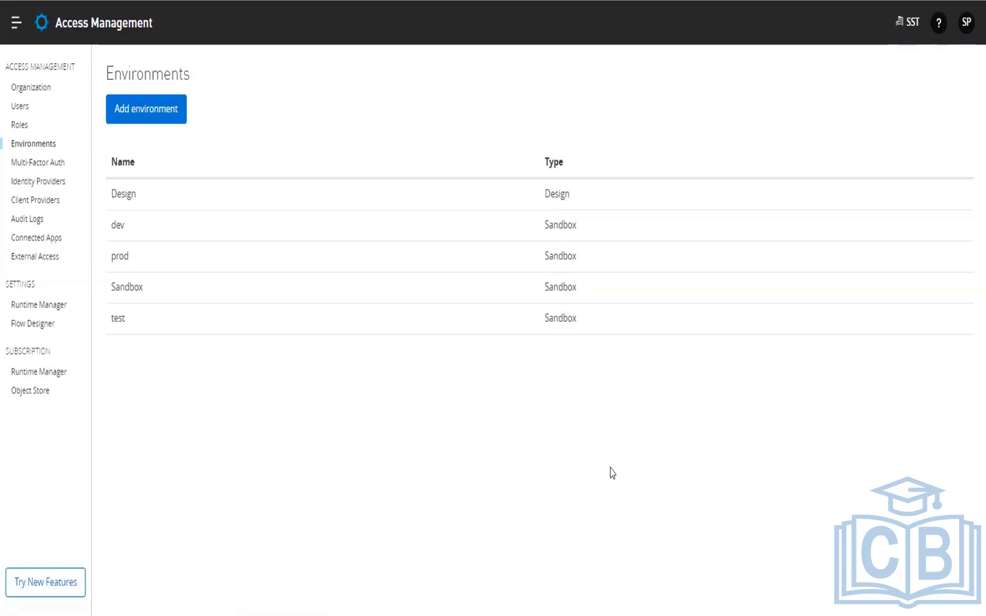
Step: Switch to the Evernote sketch and draw a square box labelled "Application" in the blank area below the existing notes
mouse_move(619, 615)
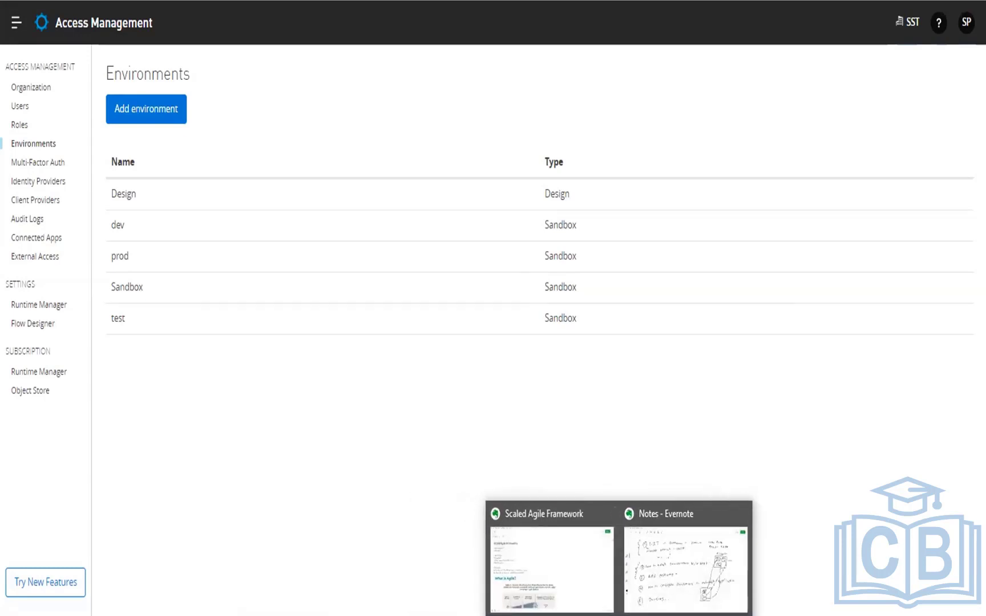
click(656, 587)
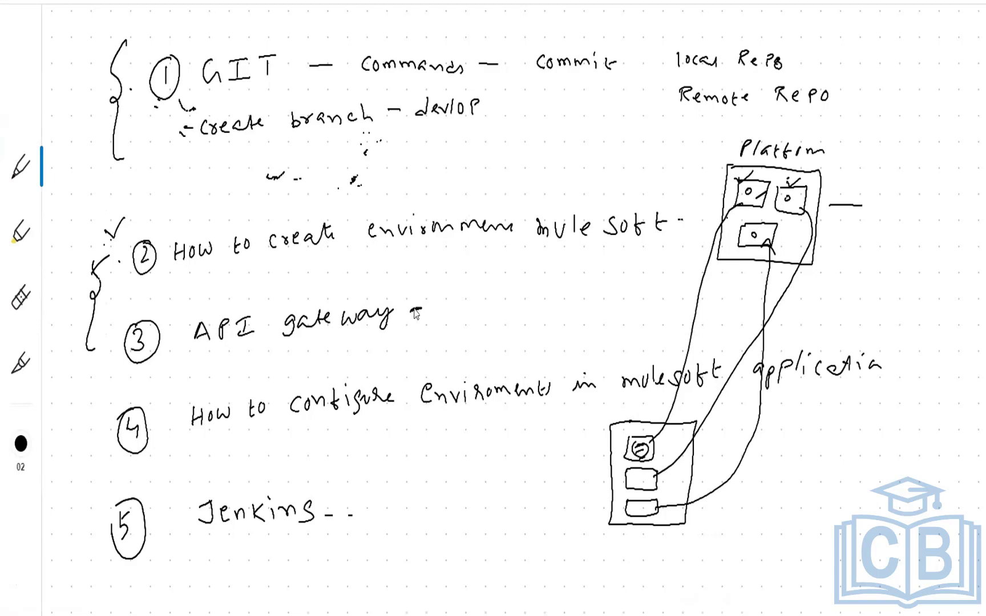
scroll(425, 324, up, 20)
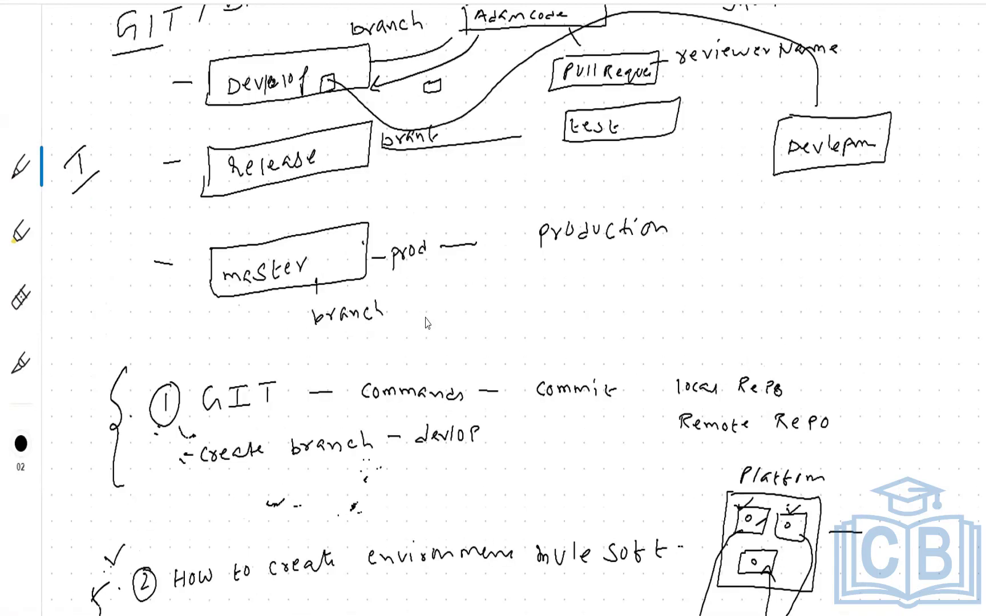
scroll(425, 323, down, 20)
scroll(426, 324, down, 10)
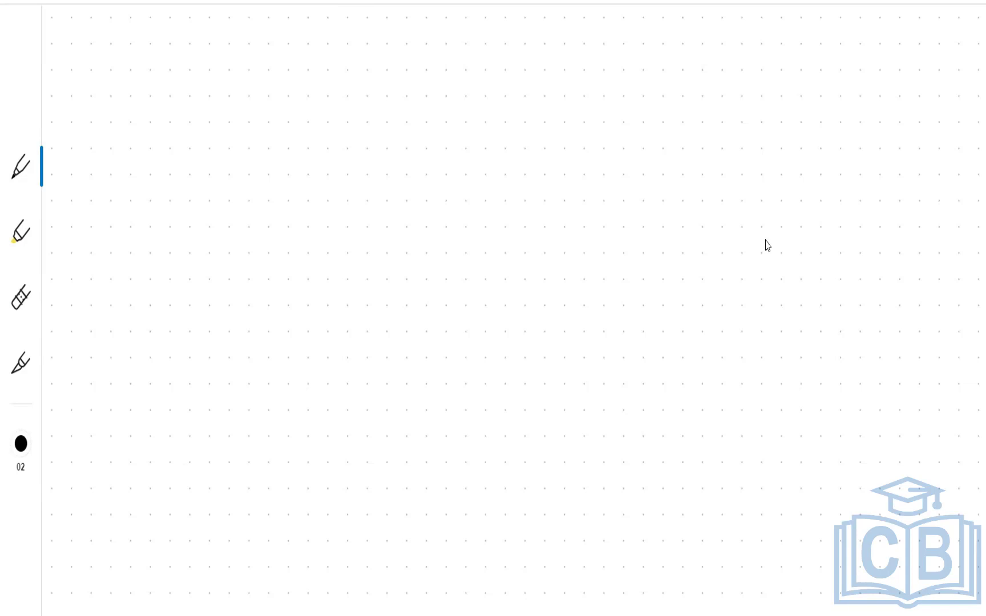
drag(191, 122, 383, 119)
mouse_move(189, 123)
mouse_down()
mouse_move(191, 305)
mouse_move(357, 305)
mouse_move(383, 261)
mouse_move(381, 113)
mouse_up()
mouse_move(230, 94)
mouse_down()
mouse_move(240, 78)
mouse_move(246, 94)
mouse_move(246, 82)
mouse_up()
mouse_move(254, 95)
mouse_down()
mouse_move(252, 79)
mouse_move(266, 93)
mouse_move(276, 88)
mouse_up()
mouse_move(287, 78)
mouse_down()
mouse_move(325, 89)
mouse_move(347, 78)
mouse_move(362, 88)
mouse_up()
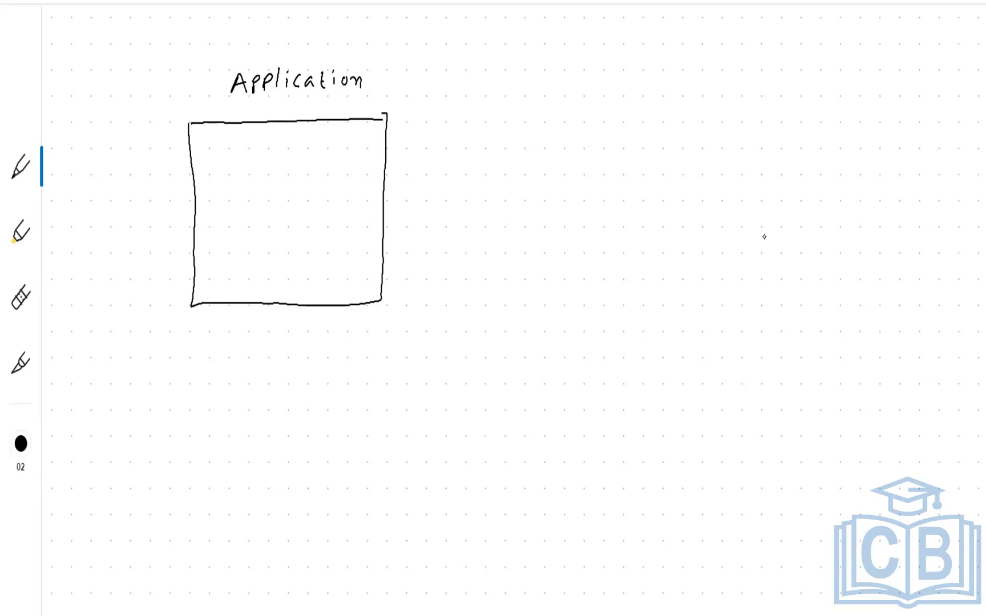
Step: Handwrite "Functional Requirement" beside the Application box as item 1, with the number circled
mouse_move(454, 130)
mouse_down()
mouse_move(455, 140)
mouse_move(466, 138)
mouse_move(454, 121)
mouse_move(492, 140)
mouse_move(500, 121)
mouse_move(521, 140)
mouse_move(560, 137)
mouse_up()
drag(551, 132, 645, 140)
drag(642, 123, 657, 139)
mouse_move(660, 132)
mouse_down()
mouse_move(681, 128)
mouse_move(682, 148)
mouse_move(700, 127)
mouse_move(716, 133)
mouse_up()
mouse_move(716, 133)
mouse_down()
mouse_move(766, 140)
mouse_move(777, 131)
mouse_up()
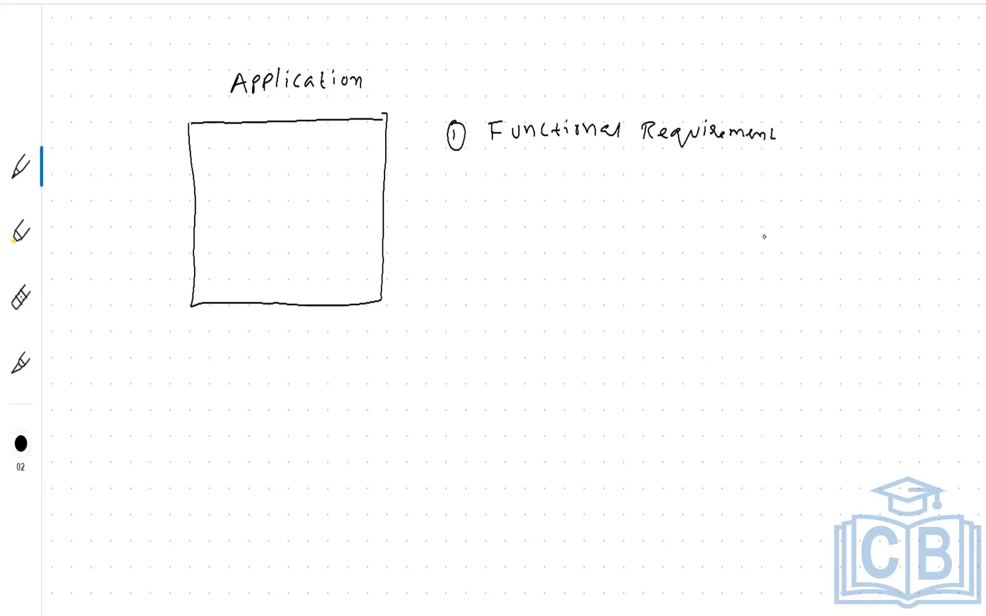
Step: Handwrite "Non-Functional Requirement" below the first item as item 2, with the number circled
mouse_move(445, 184)
mouse_down()
mouse_move(456, 195)
mouse_move(455, 178)
mouse_move(560, 201)
mouse_move(569, 185)
mouse_move(571, 194)
mouse_up()
drag(574, 189, 582, 196)
mouse_move(588, 195)
mouse_down()
mouse_move(596, 188)
mouse_move(619, 198)
mouse_up()
drag(614, 189, 623, 188)
drag(629, 189, 651, 193)
mouse_move(663, 191)
mouse_down()
mouse_move(671, 197)
mouse_move(698, 181)
mouse_move(703, 197)
mouse_up()
drag(704, 193, 718, 194)
mouse_move(723, 191)
mouse_down()
mouse_move(721, 207)
mouse_move(733, 192)
mouse_up()
mouse_move(733, 192)
mouse_down()
mouse_move(762, 183)
mouse_move(771, 196)
mouse_move(823, 200)
mouse_up()
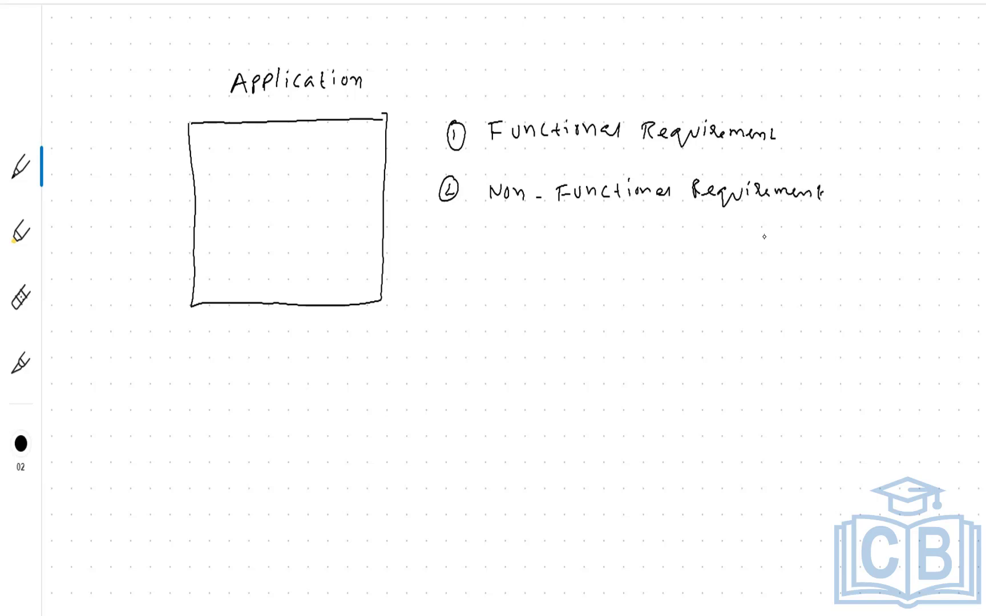